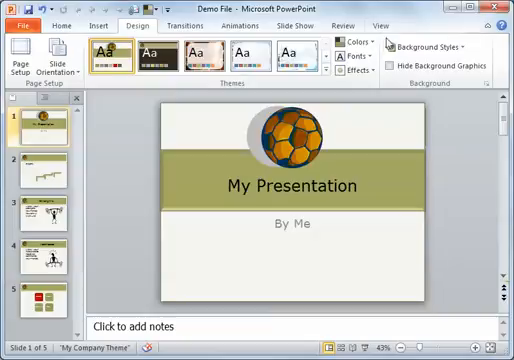
- Enter Handout Master view from the View ribbon, showing the six-slides-per-page handout layout
left_click(381, 25)
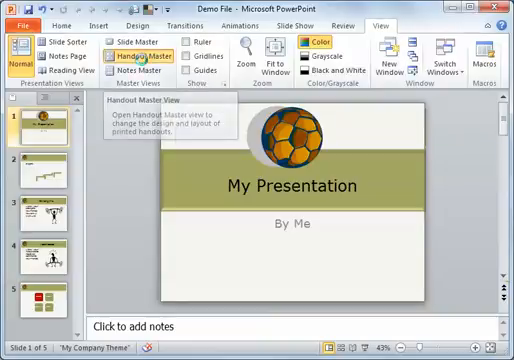
left_click(143, 56)
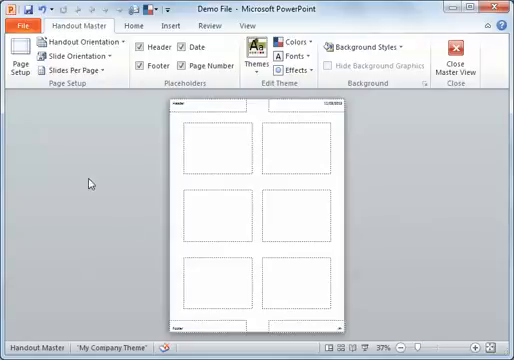
- Reveal the Handout Orientation choices, portrait or landscape
left_click(121, 47)
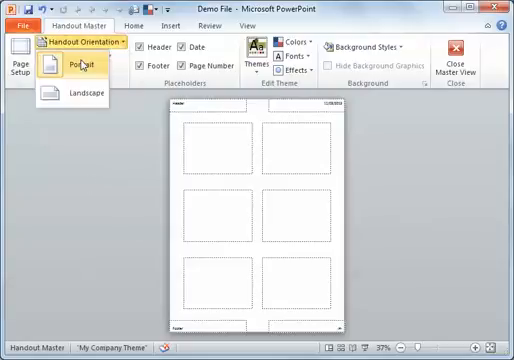
- Try a landscape handout page and toggle the slide orientation between portrait and landscape
left_click(85, 93)
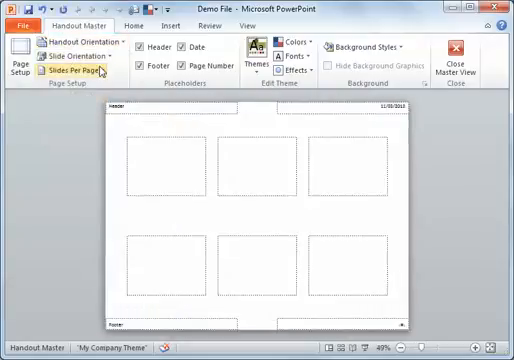
left_click(109, 56)
left_click(100, 78)
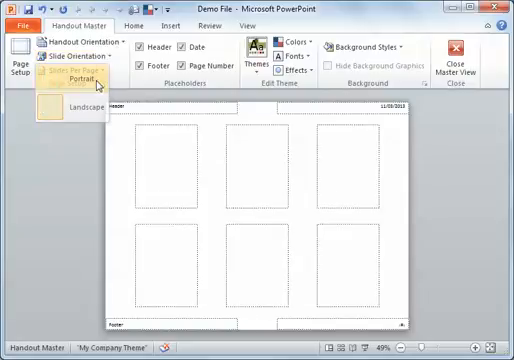
left_click(110, 55)
left_click(87, 107)
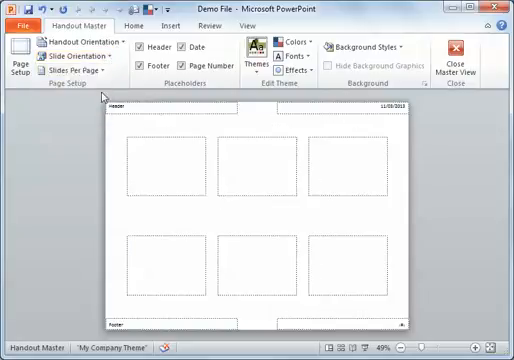
- Try nine slides per page, then settle on three slides per page
left_click(100, 70)
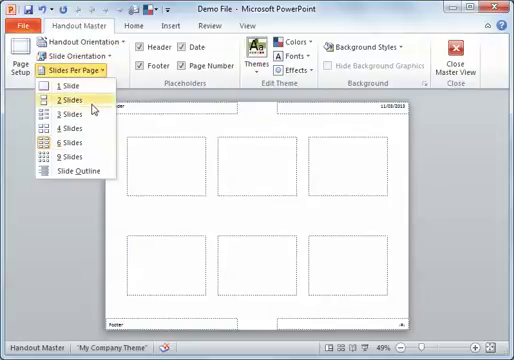
left_click(72, 156)
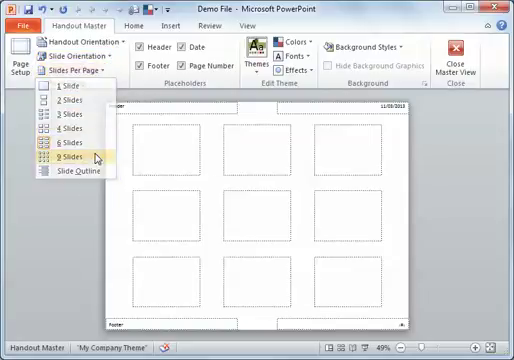
left_click(100, 70)
left_click(72, 114)
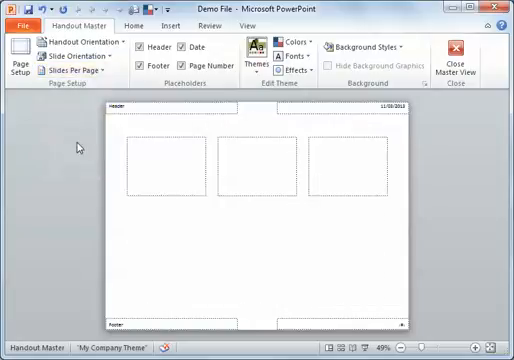
left_click(100, 70)
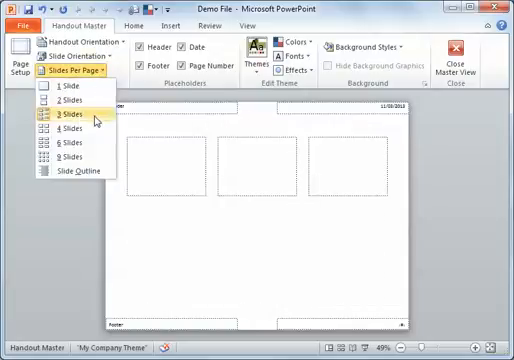
- Toggle slide orientation again to landscape and return the handout page to portrait
left_click(78, 56)
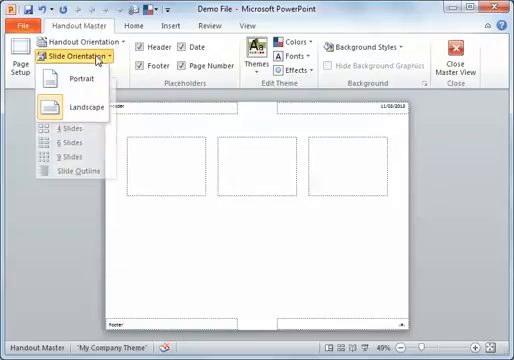
left_click(85, 120)
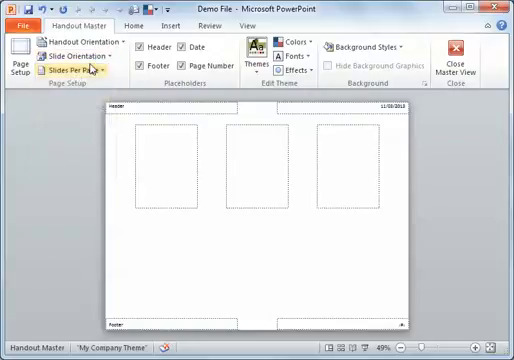
left_click(78, 56)
left_click(88, 104)
left_click(85, 42)
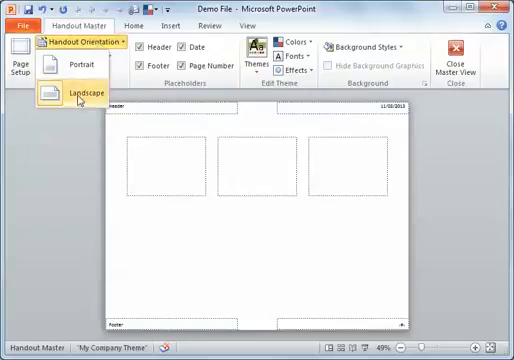
left_click(81, 65)
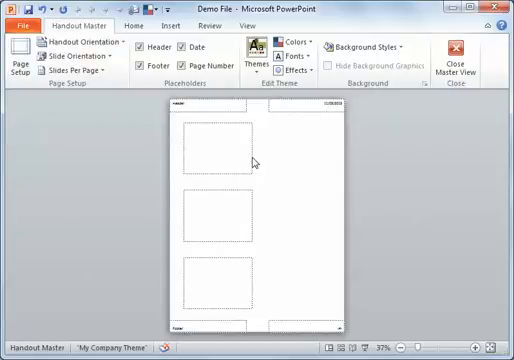
left_click(244, 111)
left_click(278, 110)
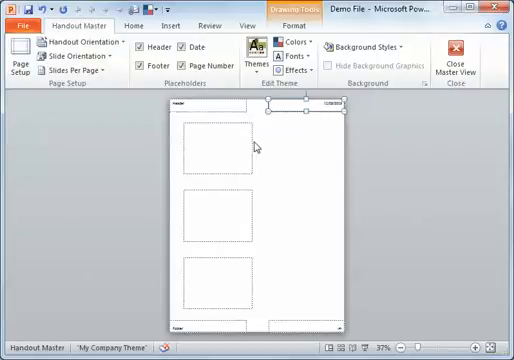
left_click(240, 160)
left_click(305, 324)
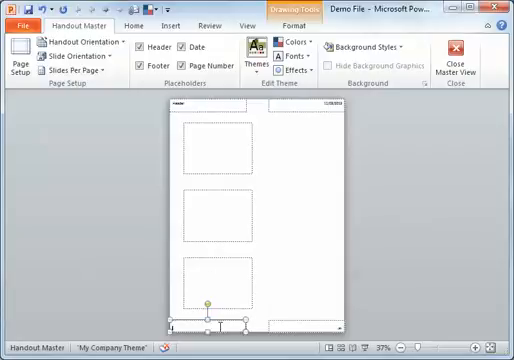
left_click(295, 280)
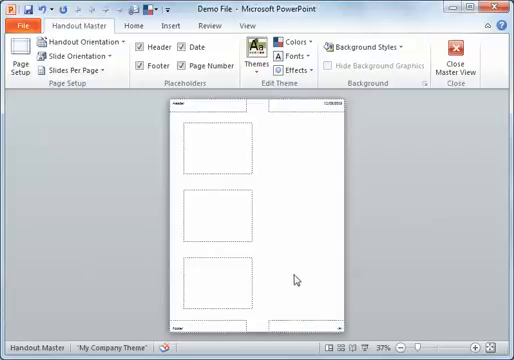
left_click(140, 47)
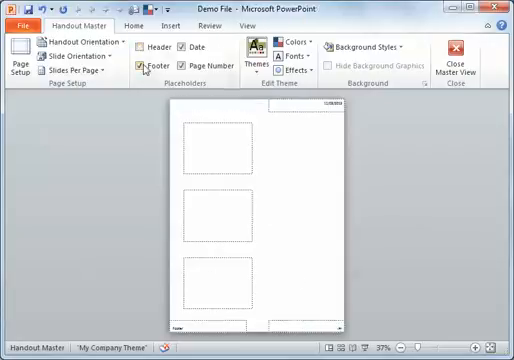
left_click(140, 66)
left_click(180, 48)
left_click(181, 66)
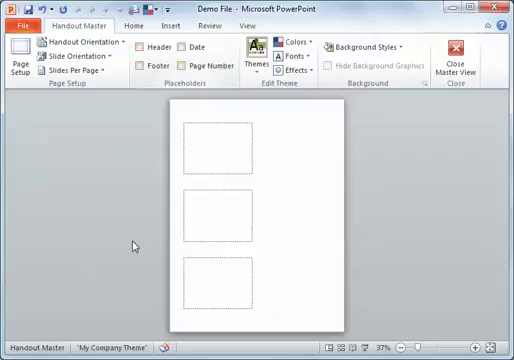
left_click(181, 66)
left_click(180, 48)
left_click(140, 48)
left_click(140, 66)
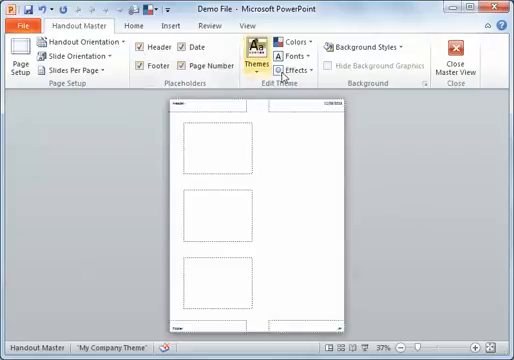
- Close the master view, returning to the slides, and show the View ribbon again
left_click(456, 58)
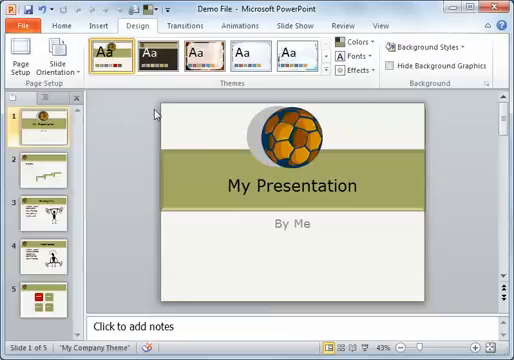
left_click(380, 25)
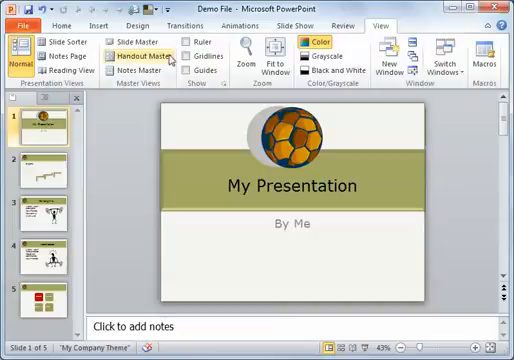